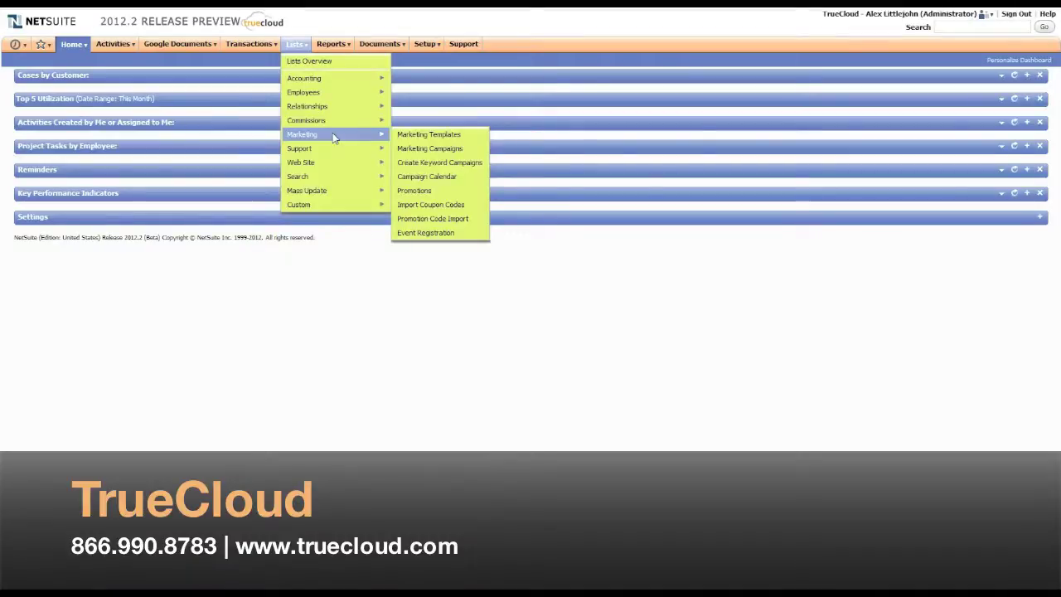
- Start a new promotion named Test Promotion Code, running 7/1/2012 to 7/31/2012, with discount Promotion Code Test and a rate of 10.0%
mouse_move(448, 191)
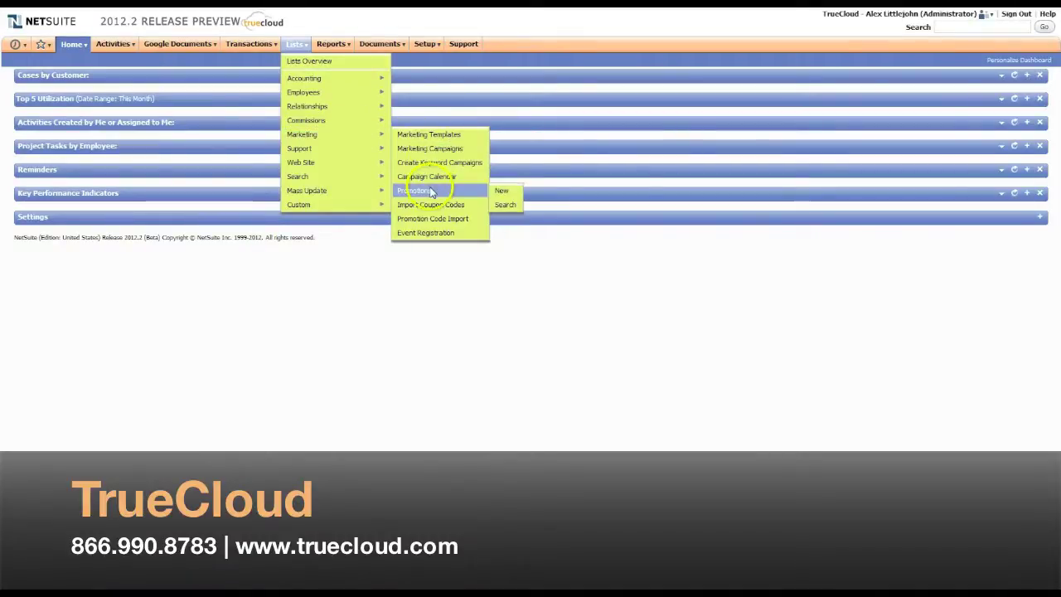
click(502, 193)
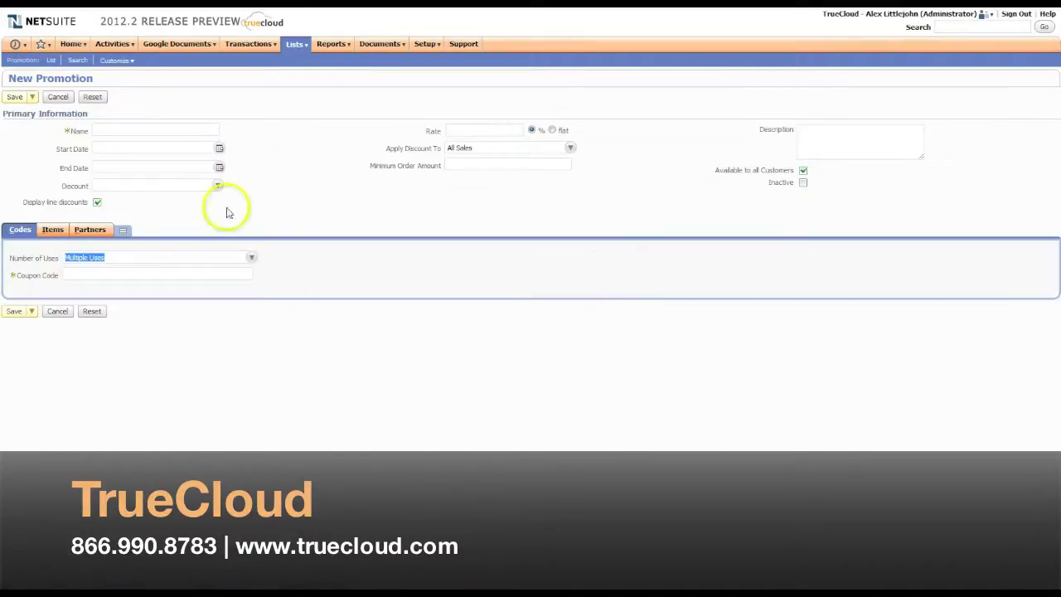
click(160, 131)
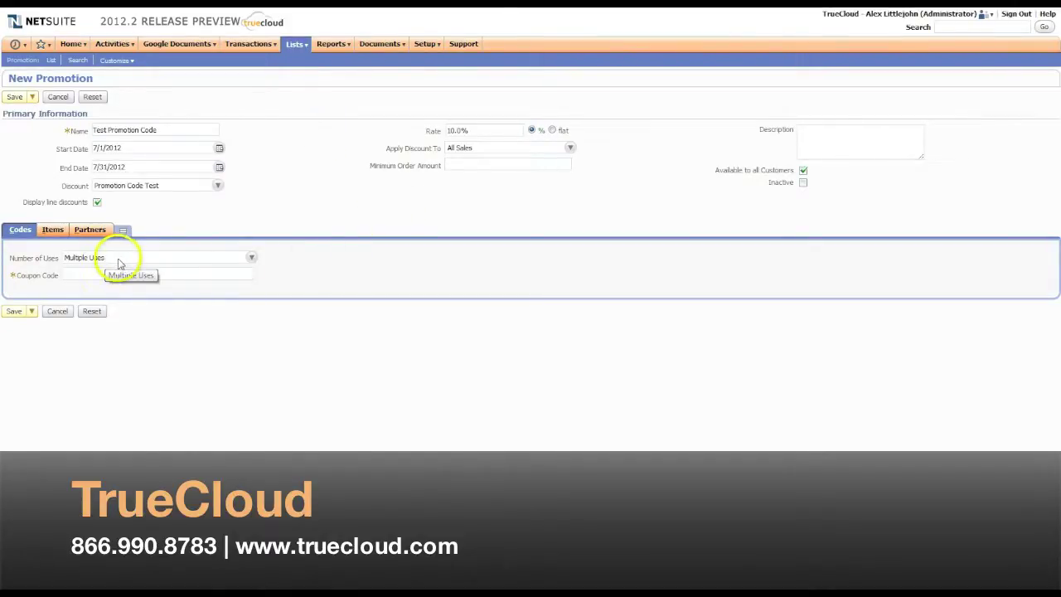
- Set the promotion's number of uses to Single Use and the codes to generate to 100
click(118, 263)
click(142, 284)
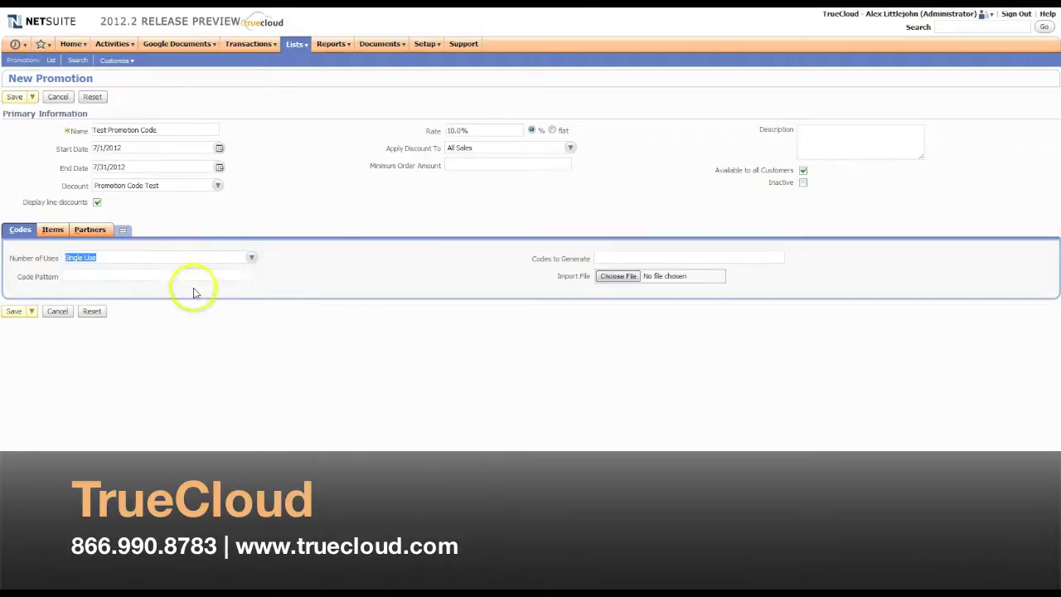
click(612, 258)
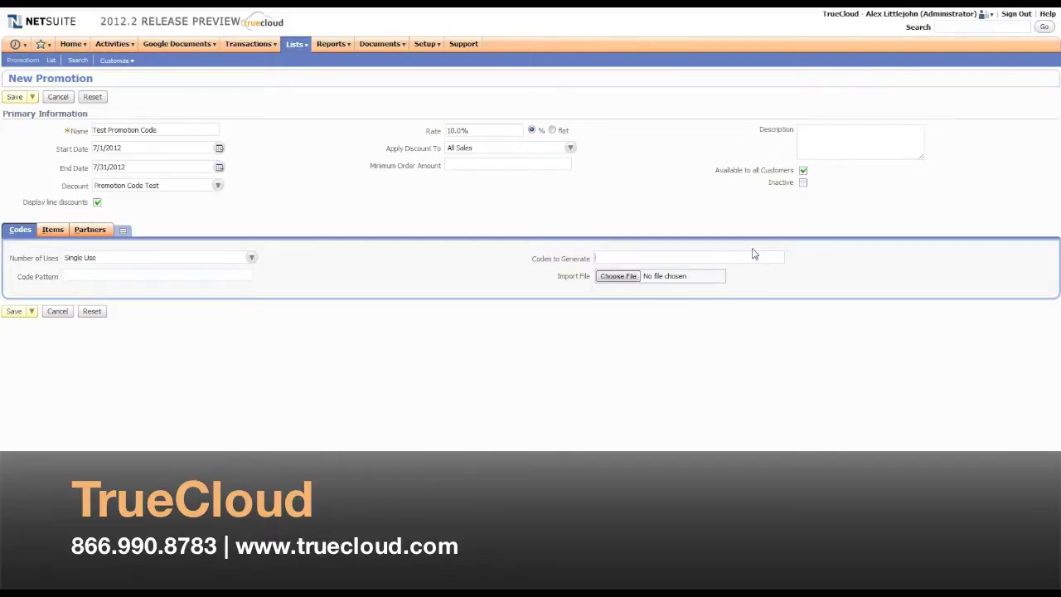
text(100)
- Set the promotion's code pattern to TEST-[A.5]-[N.5]
click(90, 276)
text(TEST)
text(-)
text([)
text(A])
text(5)
text(-)
text([])
text(N.)
text(5)
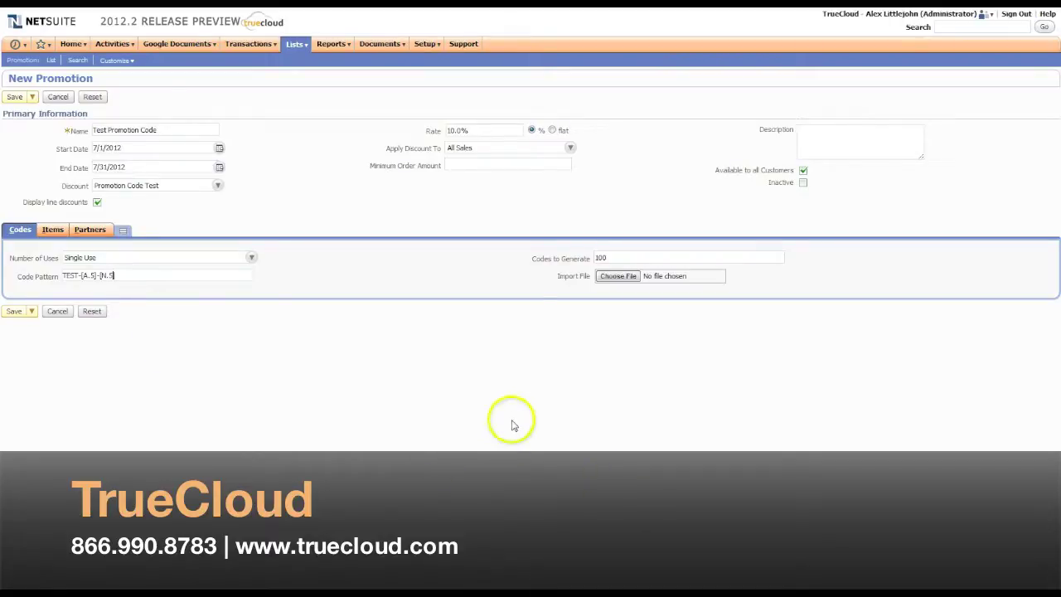
- Save the promotion and look through its list of generated coupon codes
click(15, 97)
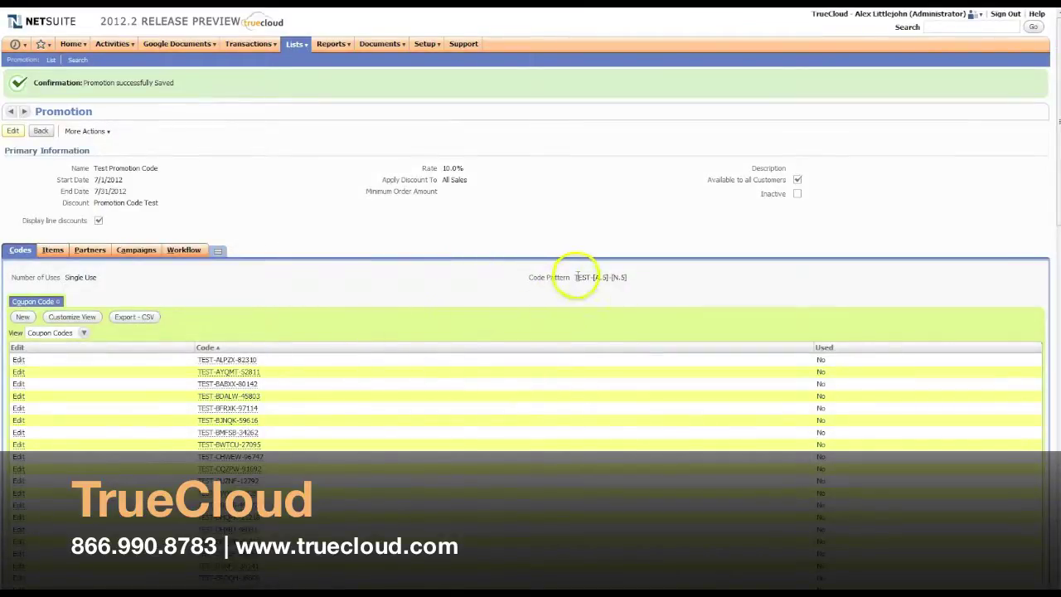
scroll(299, 361, down, 15)
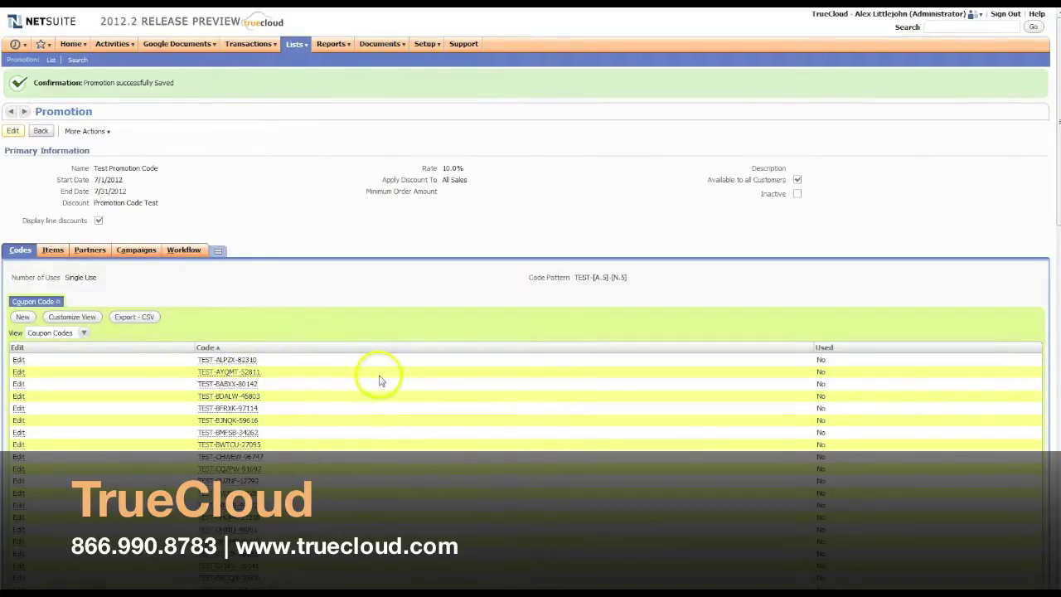
scroll(380, 380, down, 5)
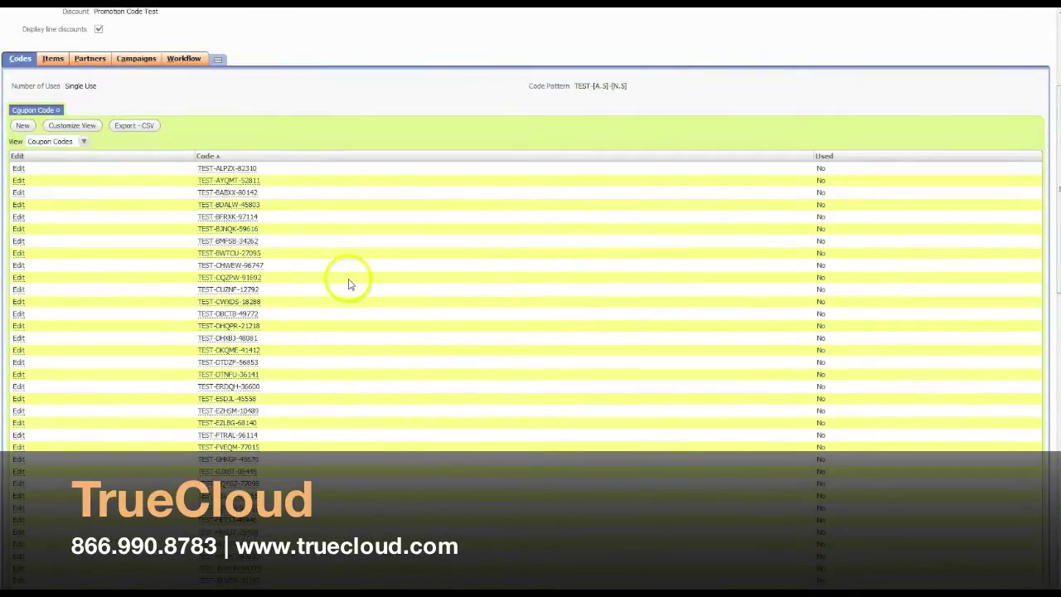
scroll(349, 285, down, 2)
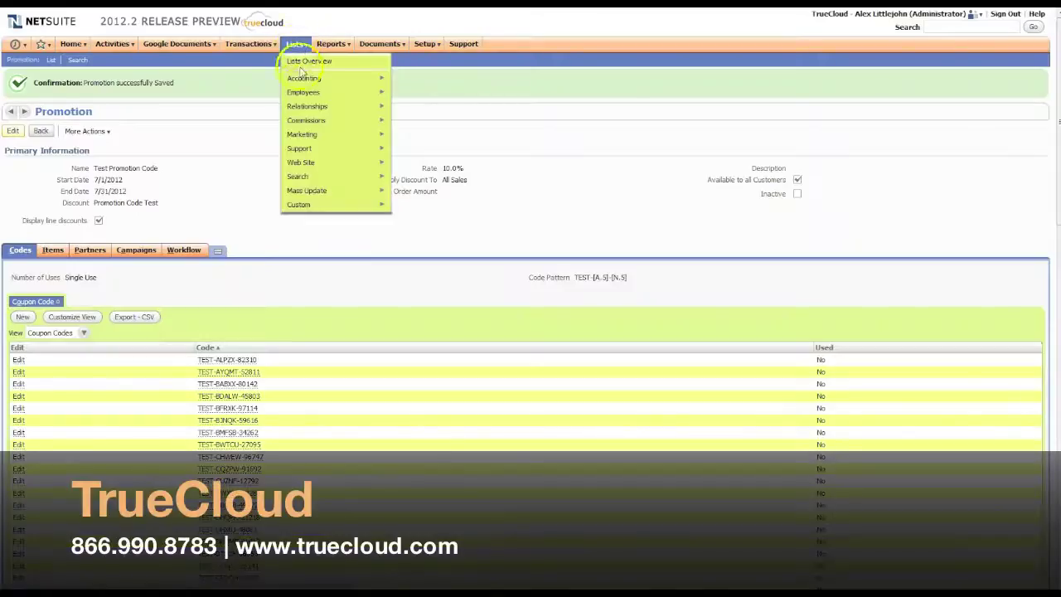
- Start another promotion named My Promotion Code, running 7/1/2012 to 8/31/2012, with discount Promotion Code Test and a flat rate of 10.00
mouse_move(336, 141)
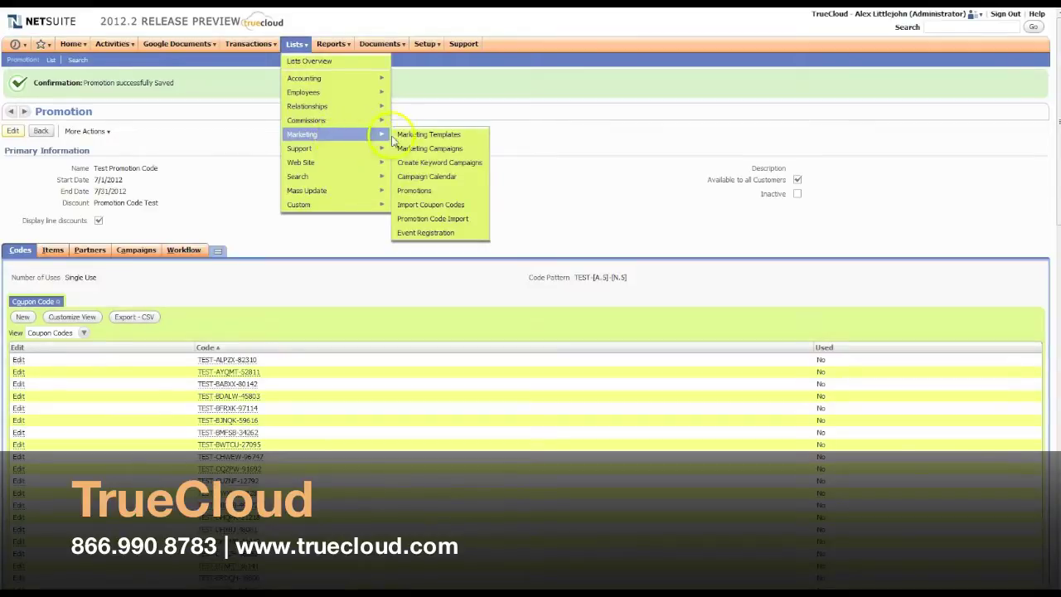
mouse_move(421, 194)
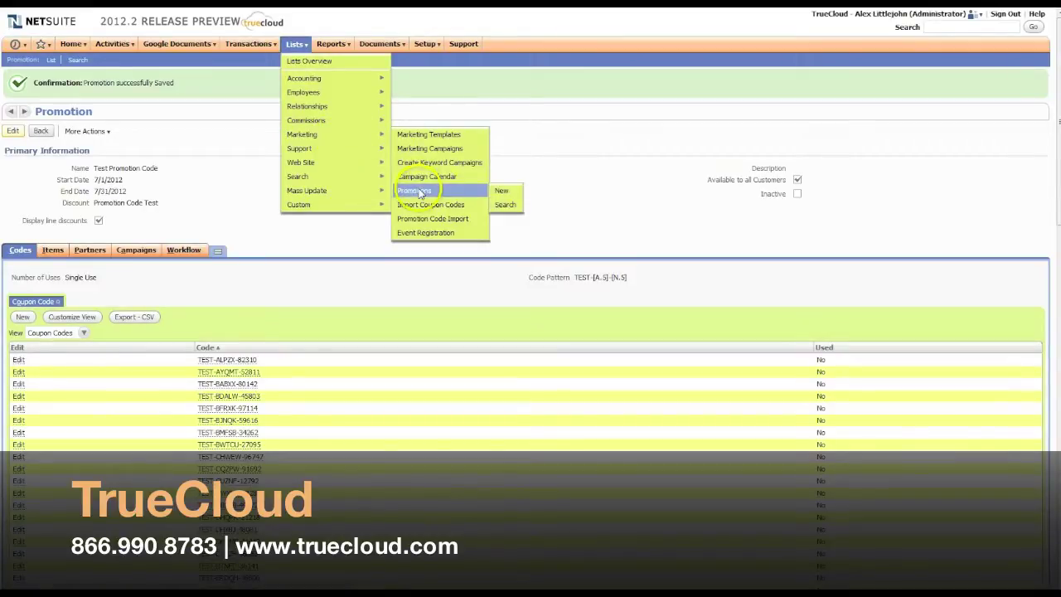
click(502, 191)
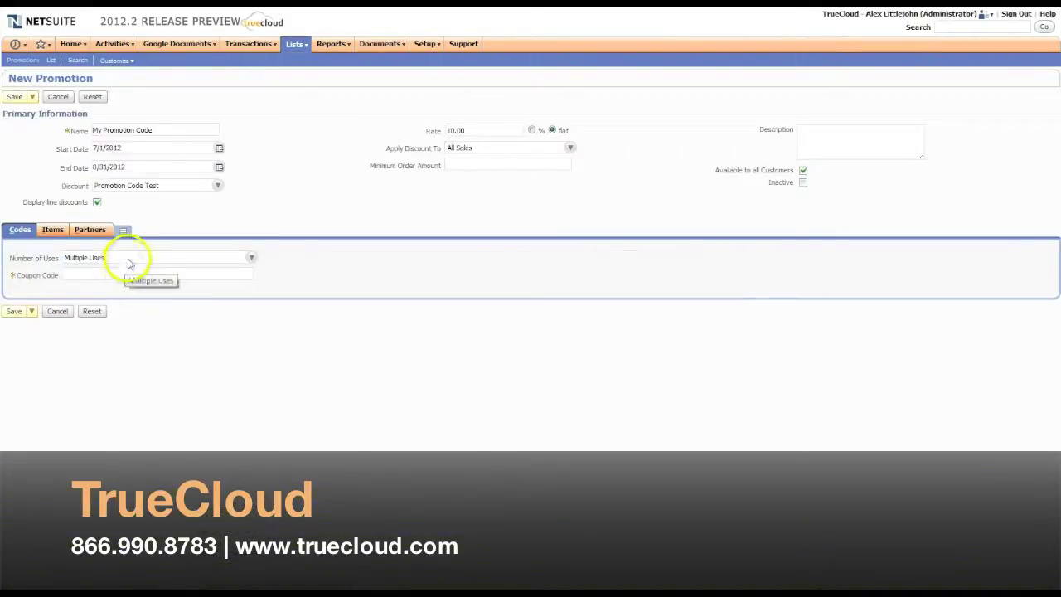
- Set the new promotion's number of uses to Single Use, leave its code pattern empty, and save it
click(129, 258)
click(125, 285)
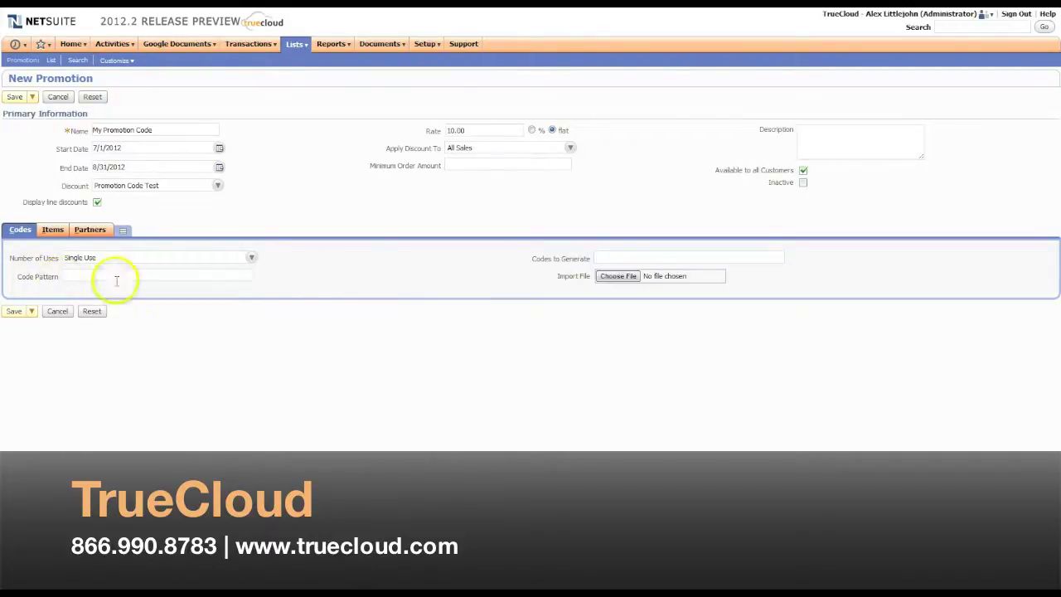
click(14, 96)
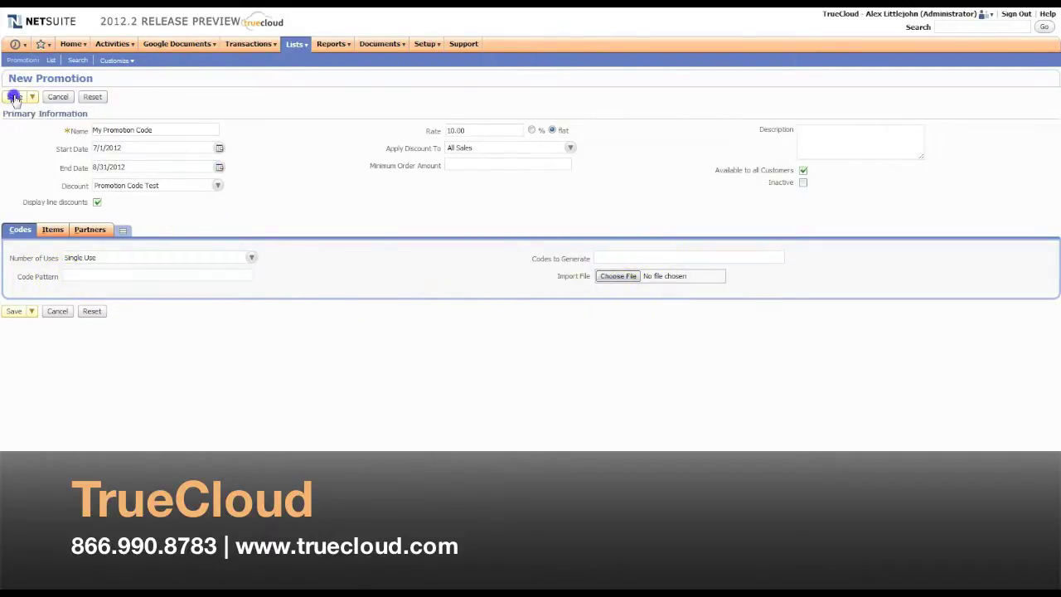
- Open the Import Assistant for coupon codes
mouse_move(294, 46)
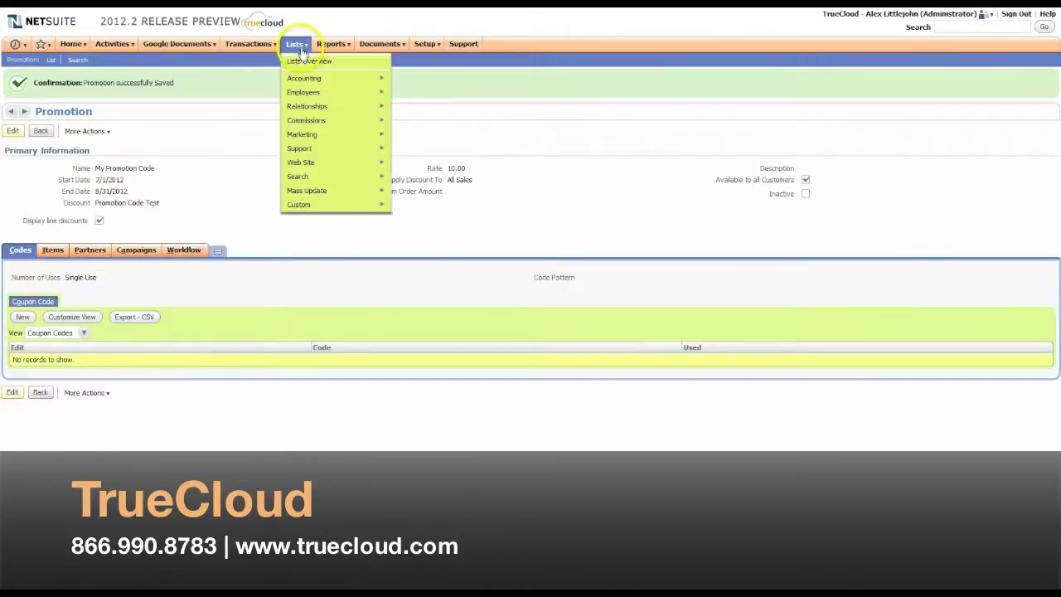
mouse_move(345, 134)
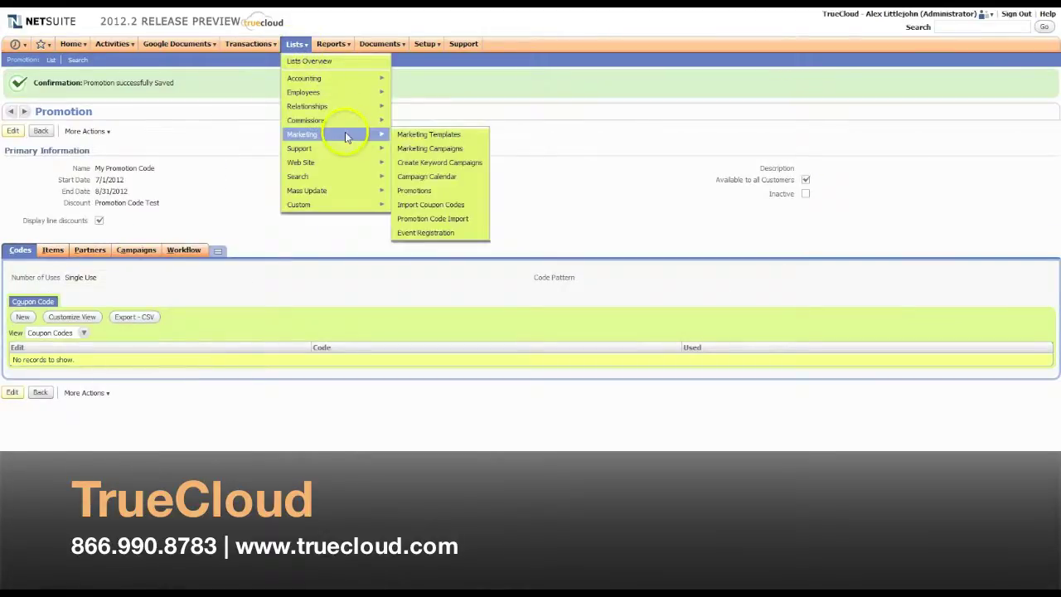
mouse_move(458, 207)
click(461, 207)
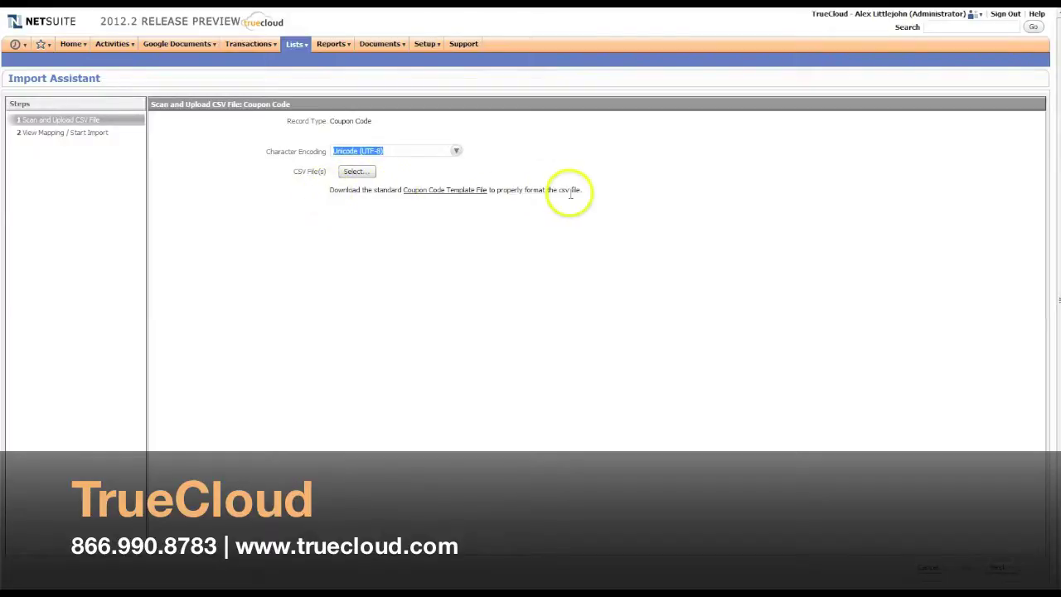
- Switch to the coupon code template in Excel and examine its Promotion, Coupon Code, Customer and Date Sent columns
key(alt+Tab)
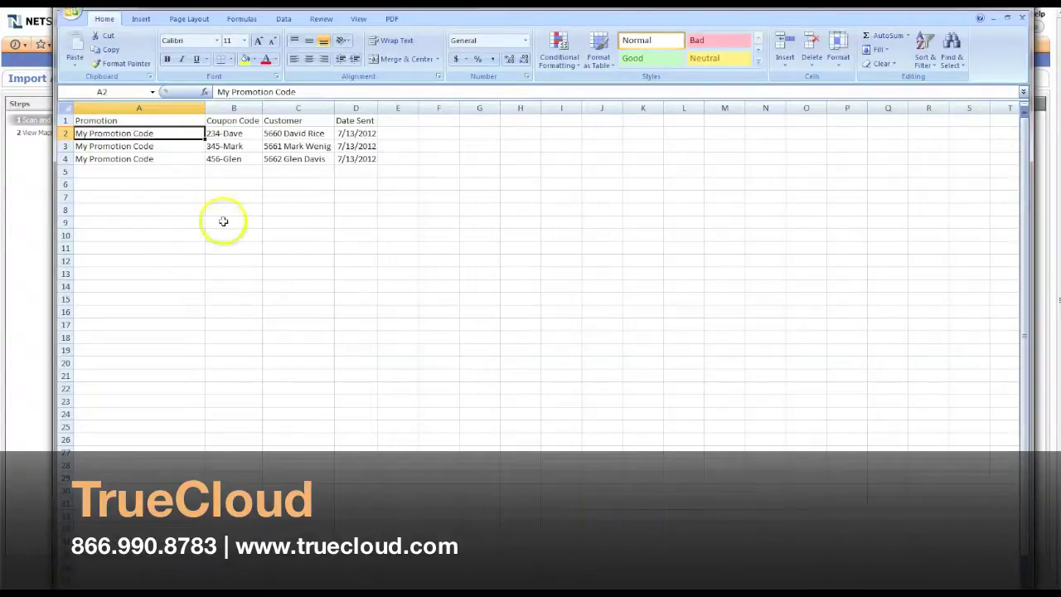
click(175, 168)
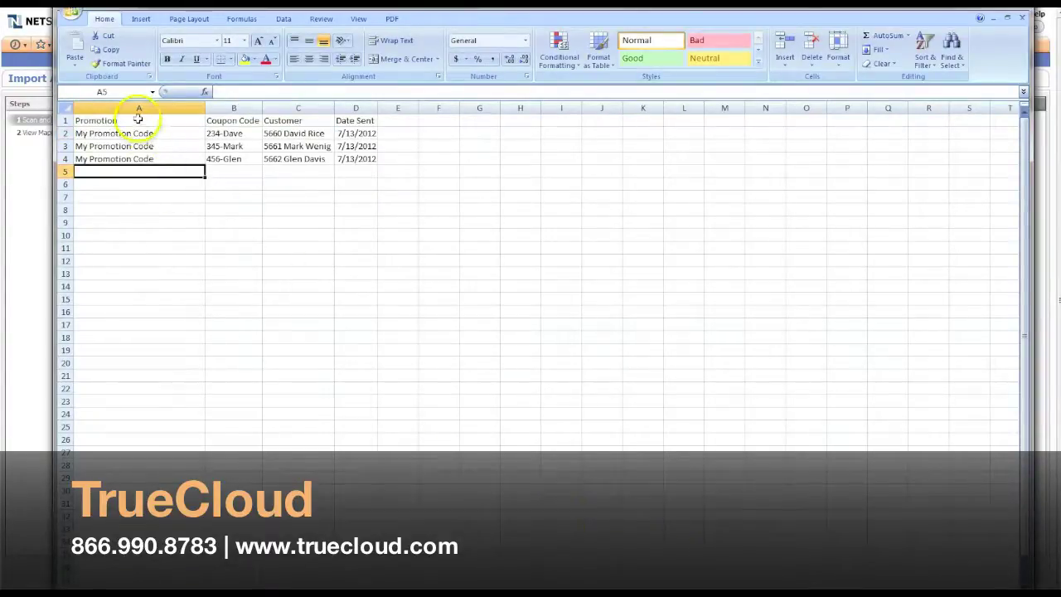
click(138, 119)
click(236, 120)
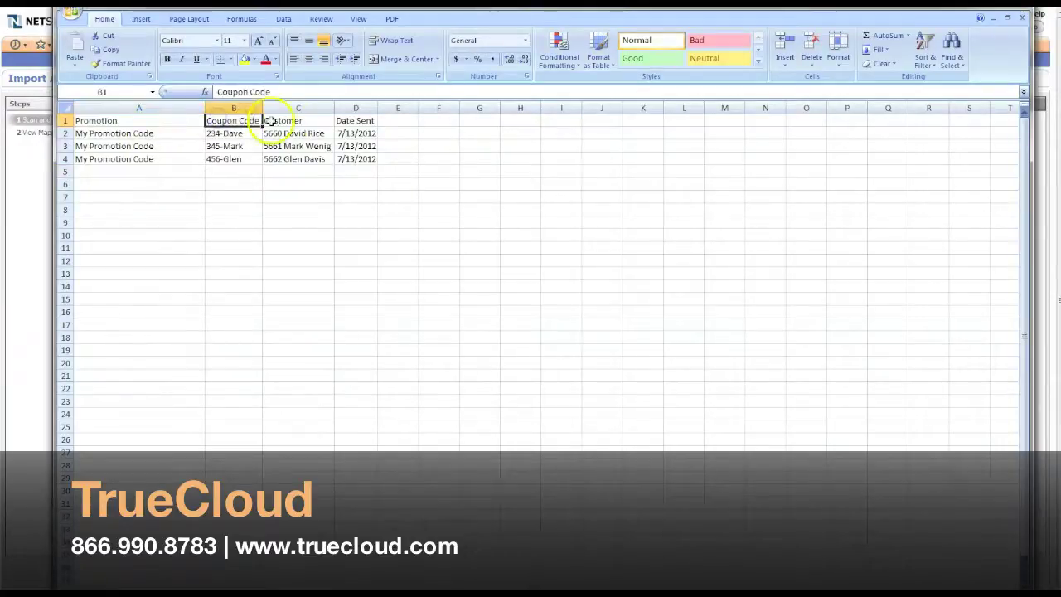
click(286, 120)
click(350, 120)
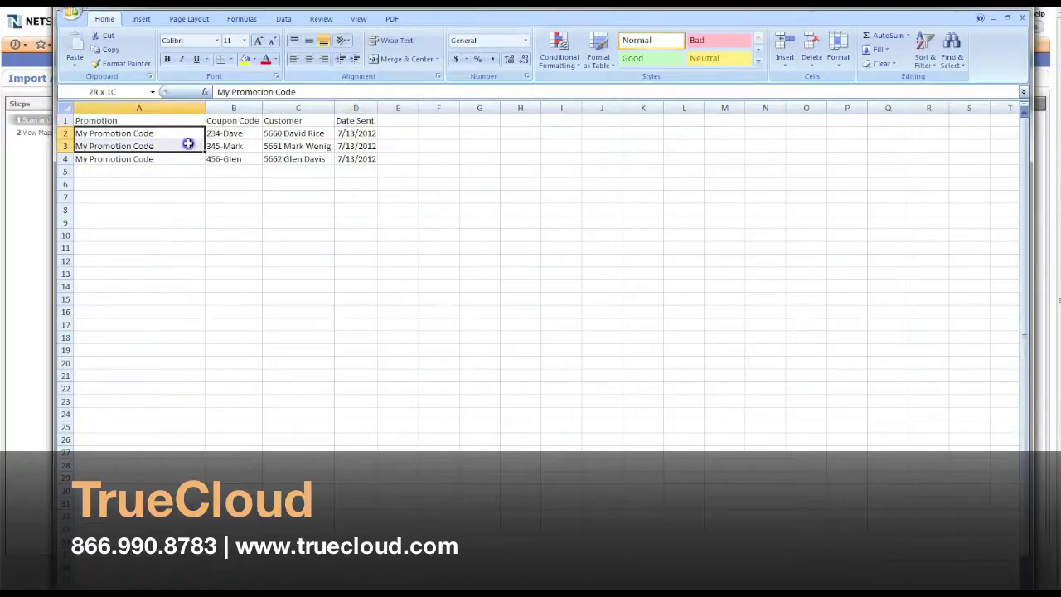
drag(188, 144, 185, 157)
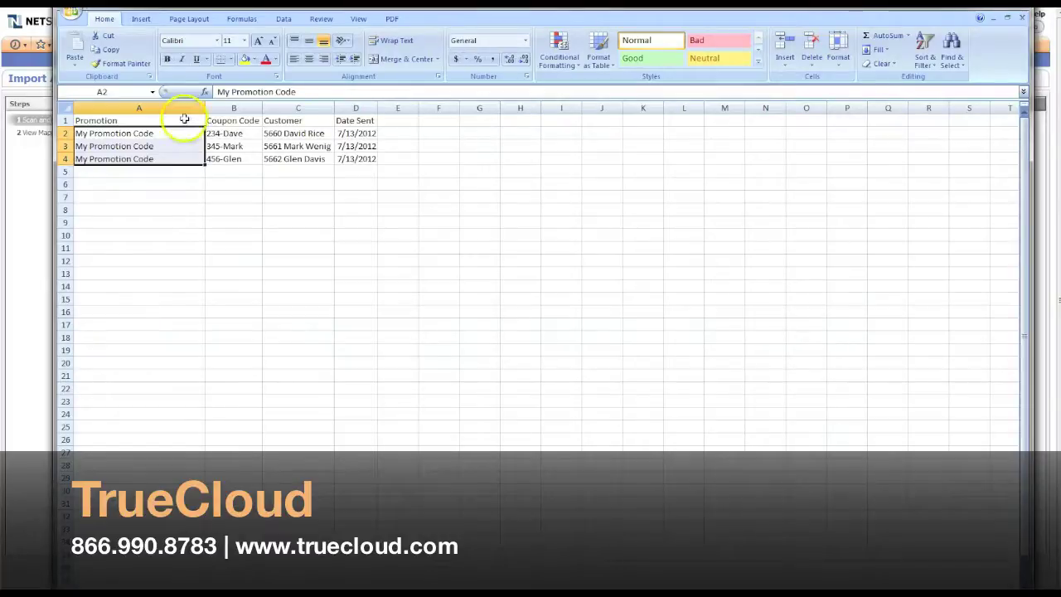
click(187, 117)
drag(244, 133, 249, 160)
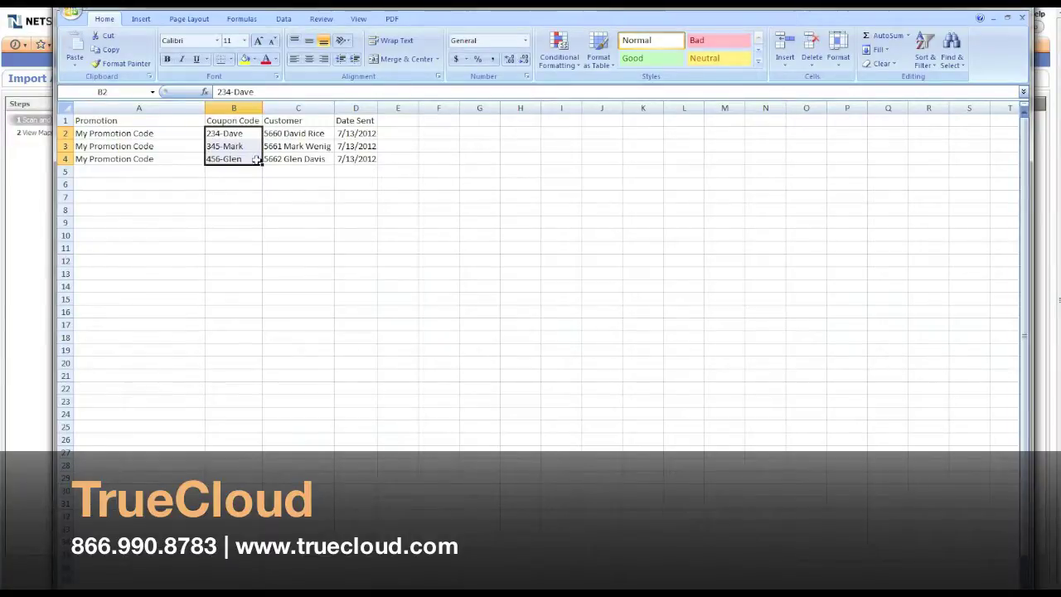
click(249, 159)
drag(318, 133, 326, 159)
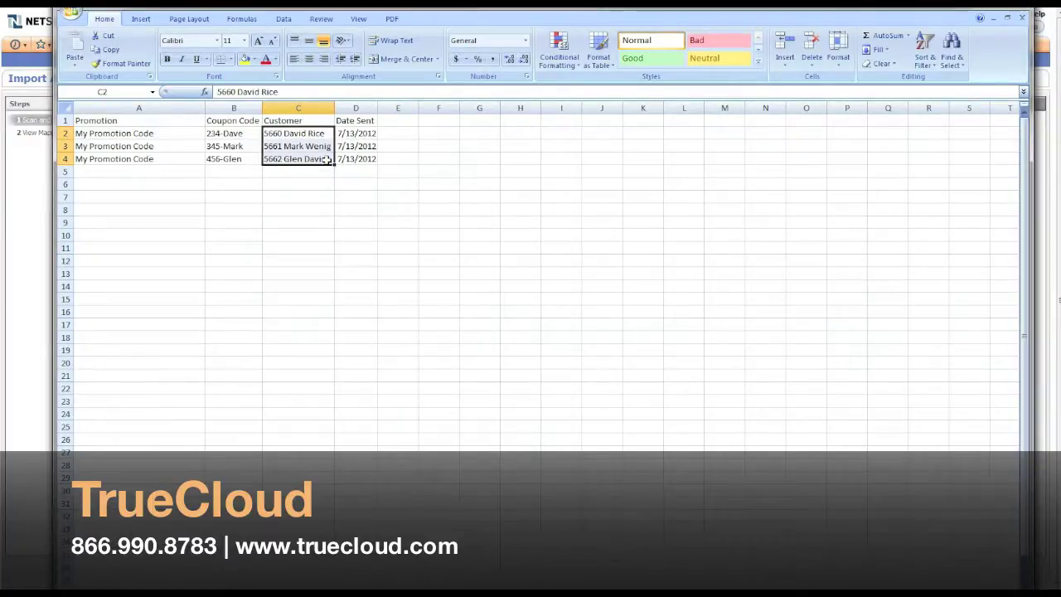
drag(364, 134, 370, 157)
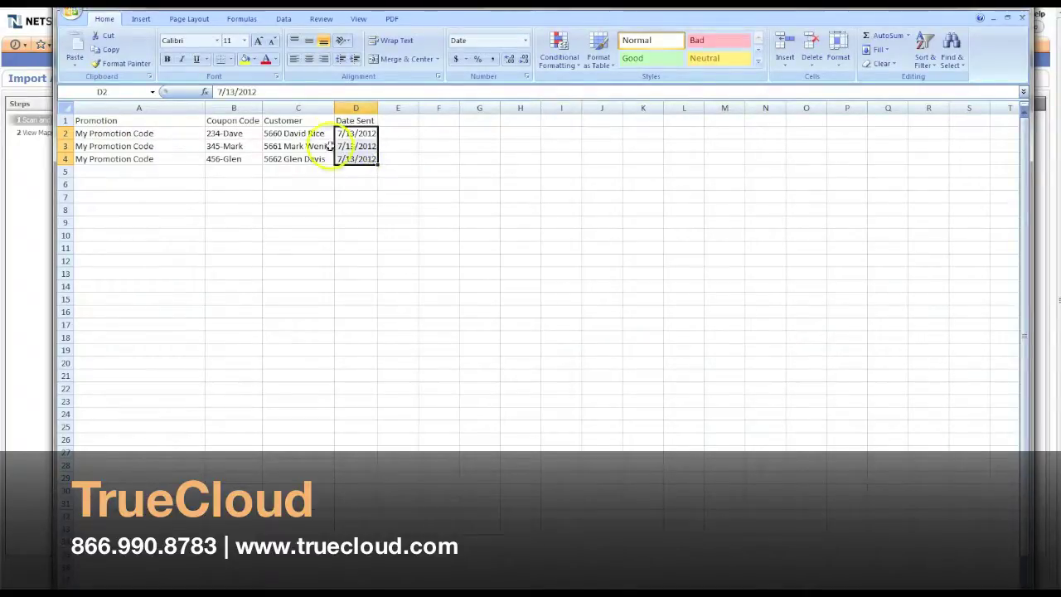
drag(324, 136, 326, 159)
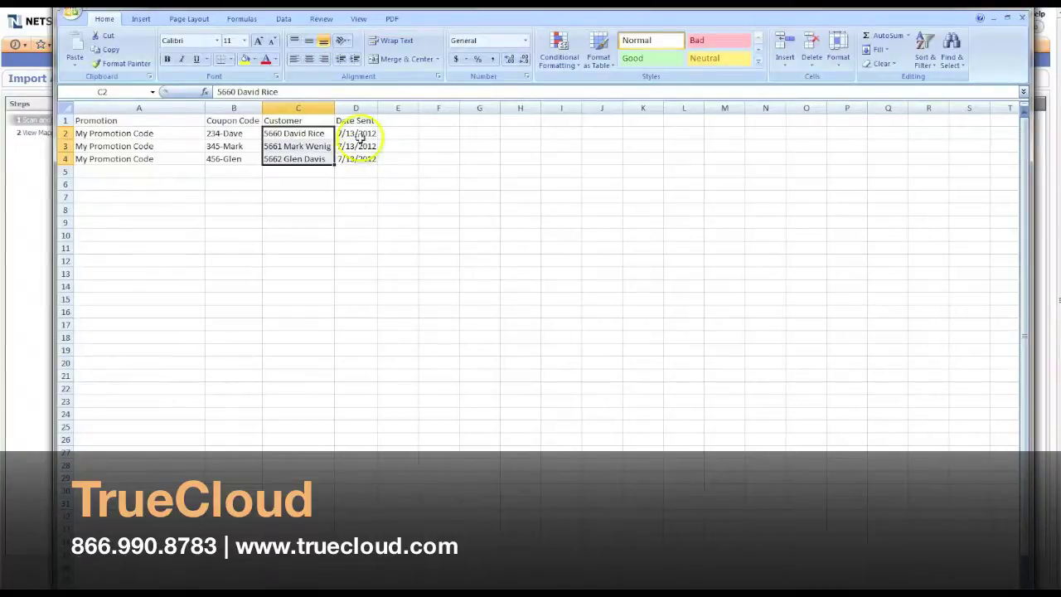
drag(356, 134, 365, 158)
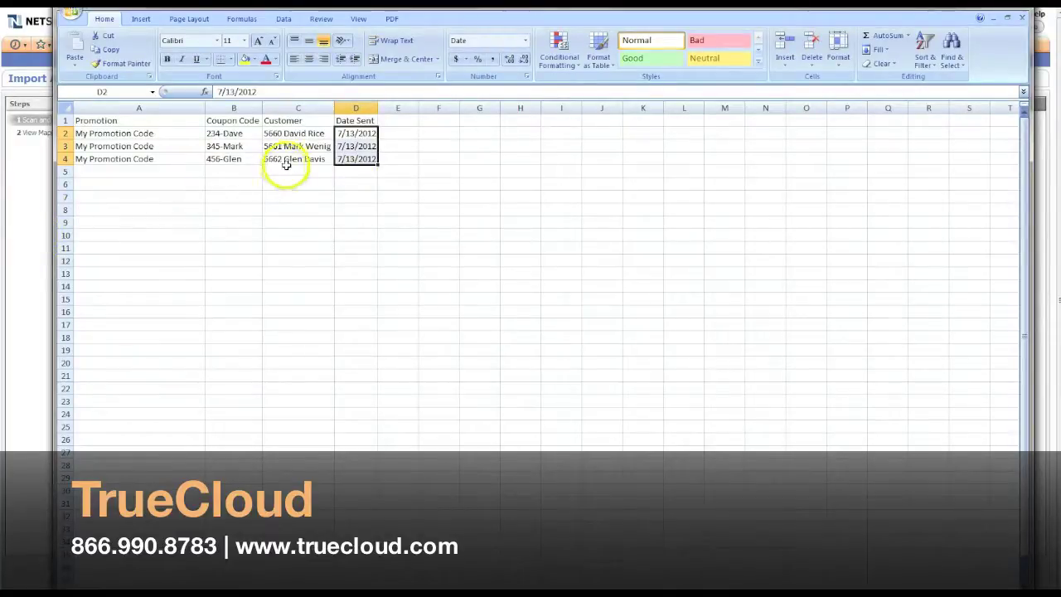
- Deselect the template data and save the coupon code CSV file
click(251, 249)
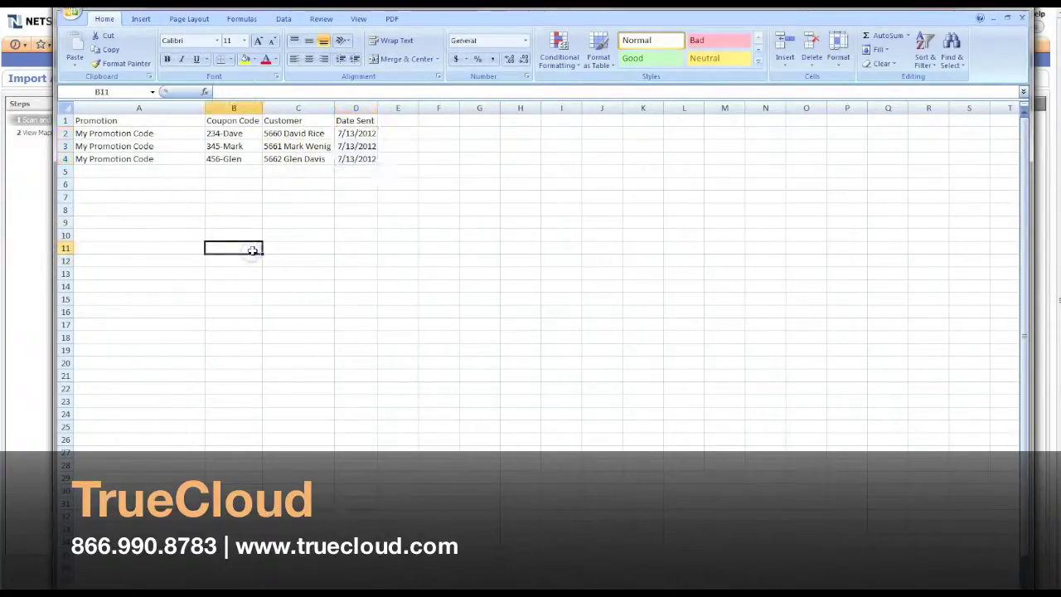
key(ctrl+s)
click(474, 324)
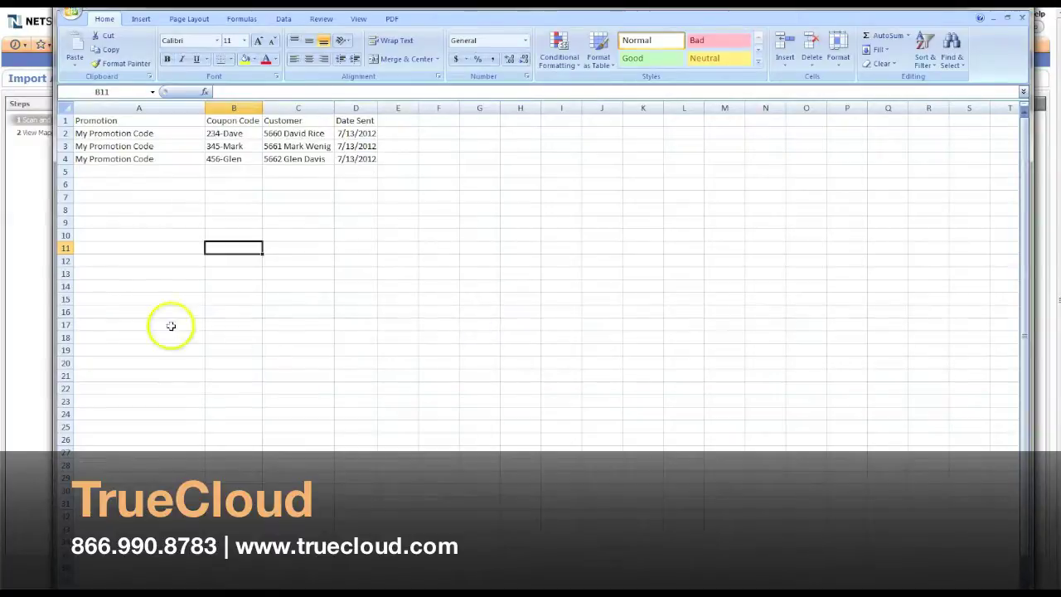
- Return to NetSuite, choose CouponCode_Template as the CSV file to import, and proceed to the field mapping
click(33, 266)
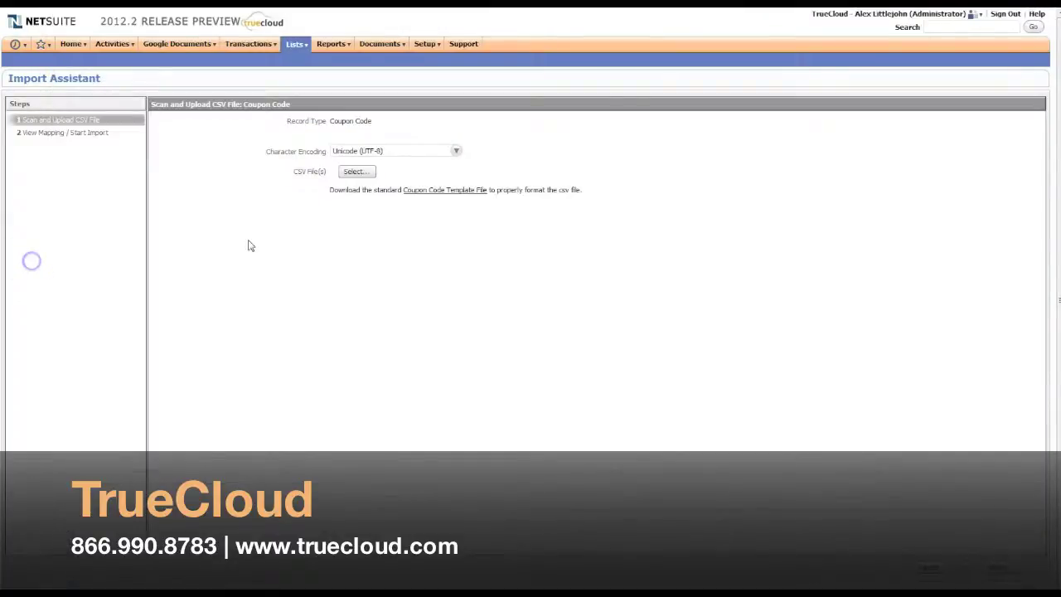
click(354, 172)
double_click(372, 285)
click(249, 92)
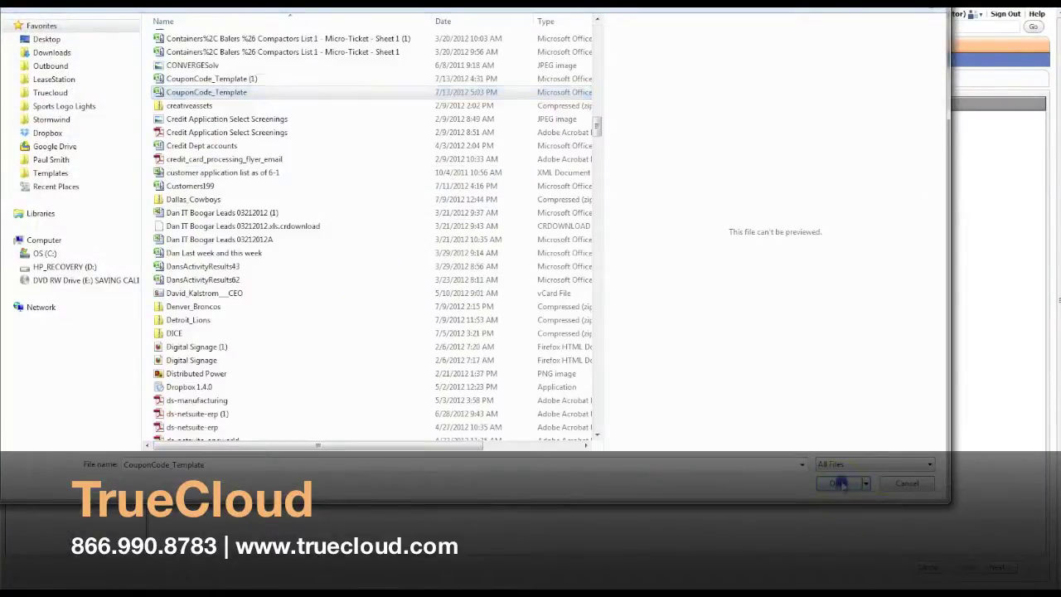
click(838, 478)
click(749, 415)
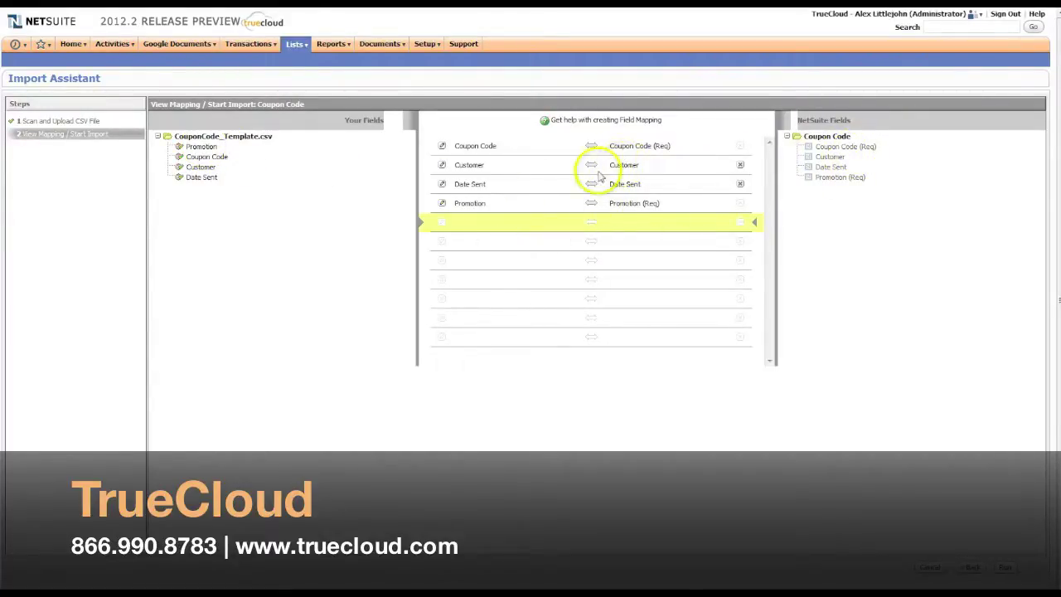
- Check the Promotion field mapping, run the coupon code import, and open the import job status
click(592, 203)
click(1005, 569)
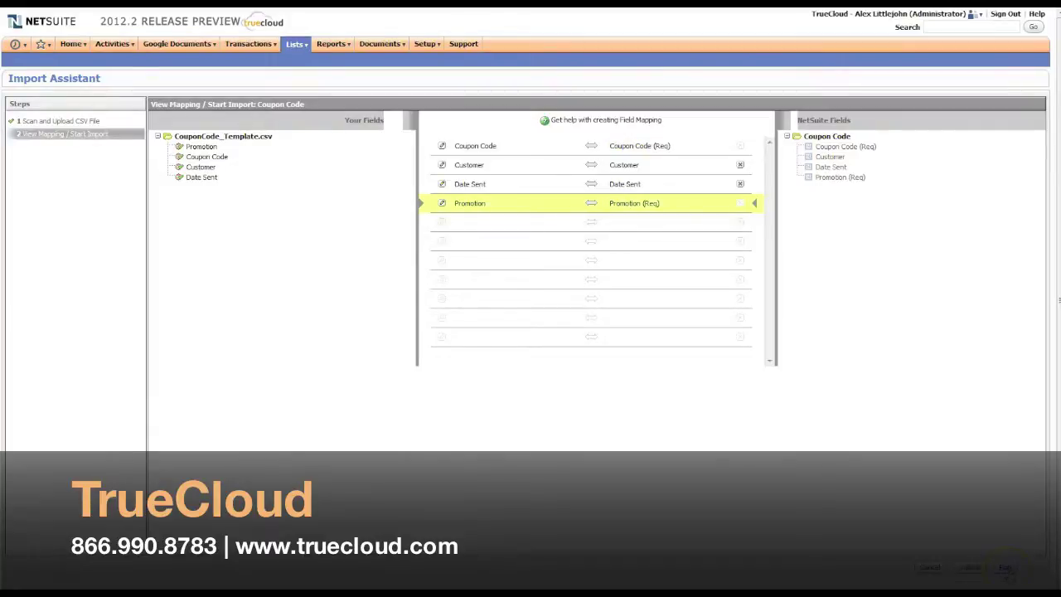
click(503, 363)
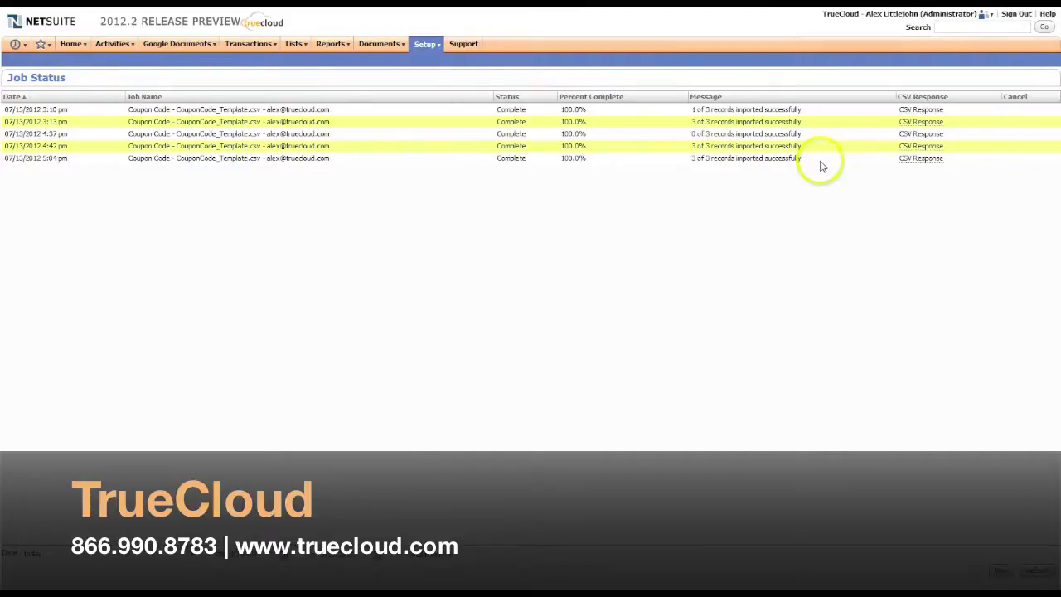
- Open the My Promotion Code promotion from the promotions list and view the first imported coupon code
mouse_move(300, 53)
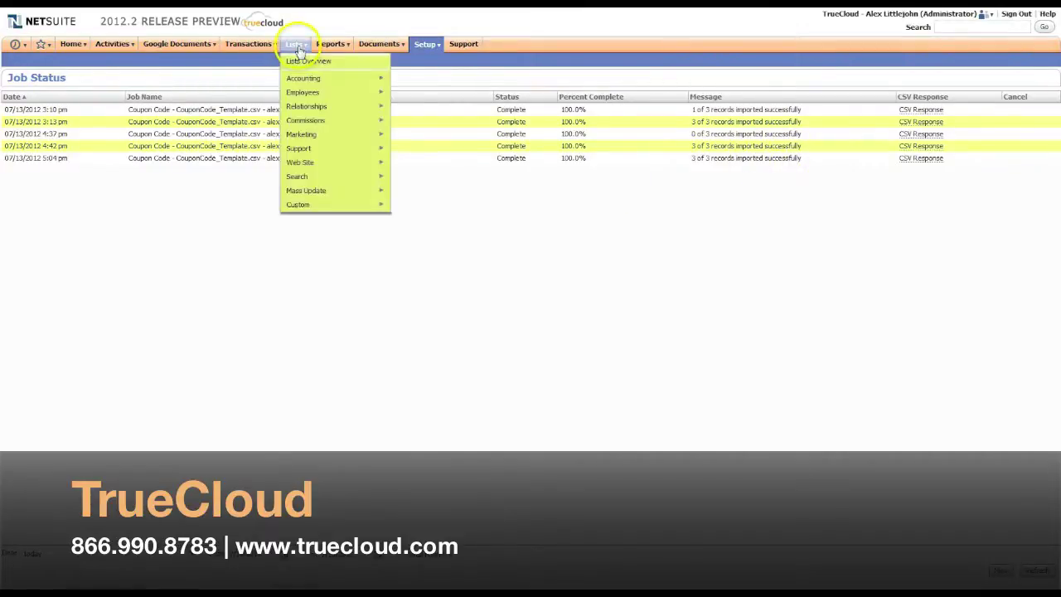
mouse_move(326, 122)
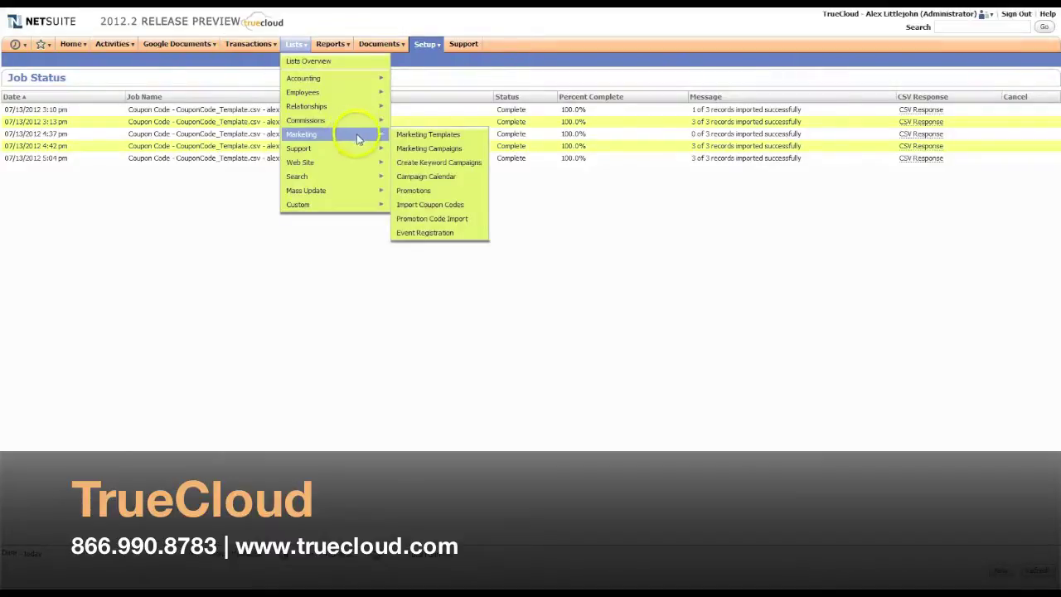
click(430, 195)
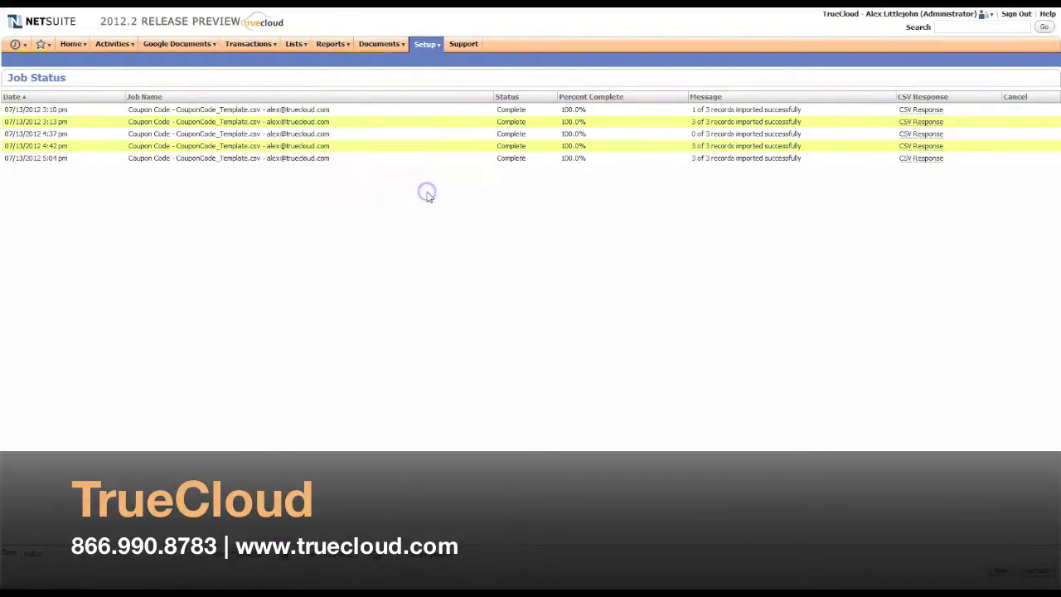
click(86, 123)
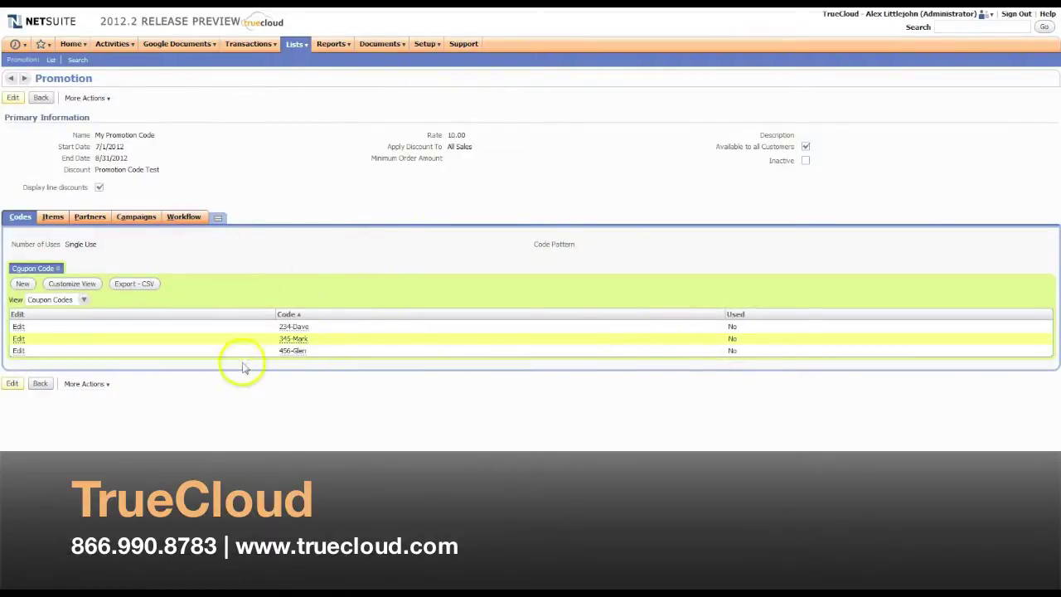
click(293, 327)
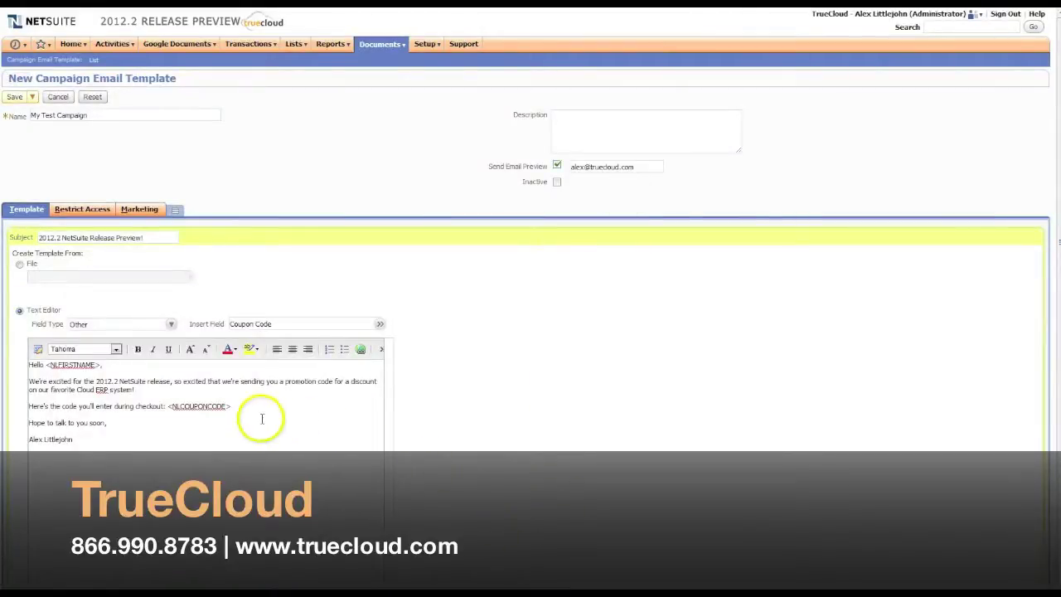
- Examine the <NLCOUPONCODE> merge field in the message body of the My Test Campaign email template
scroll(262, 419, down, 2)
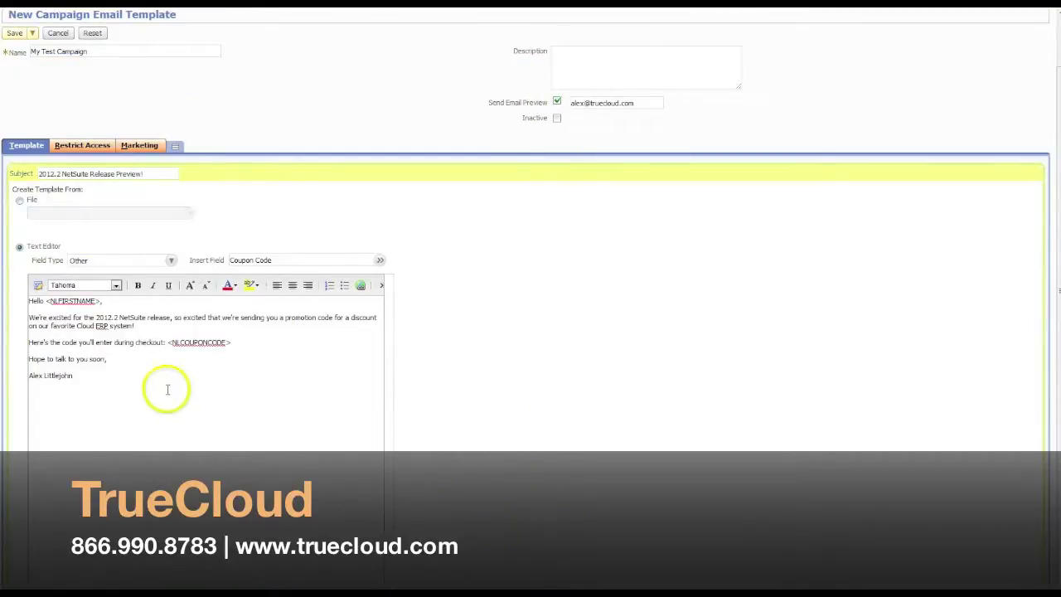
drag(169, 341, 229, 342)
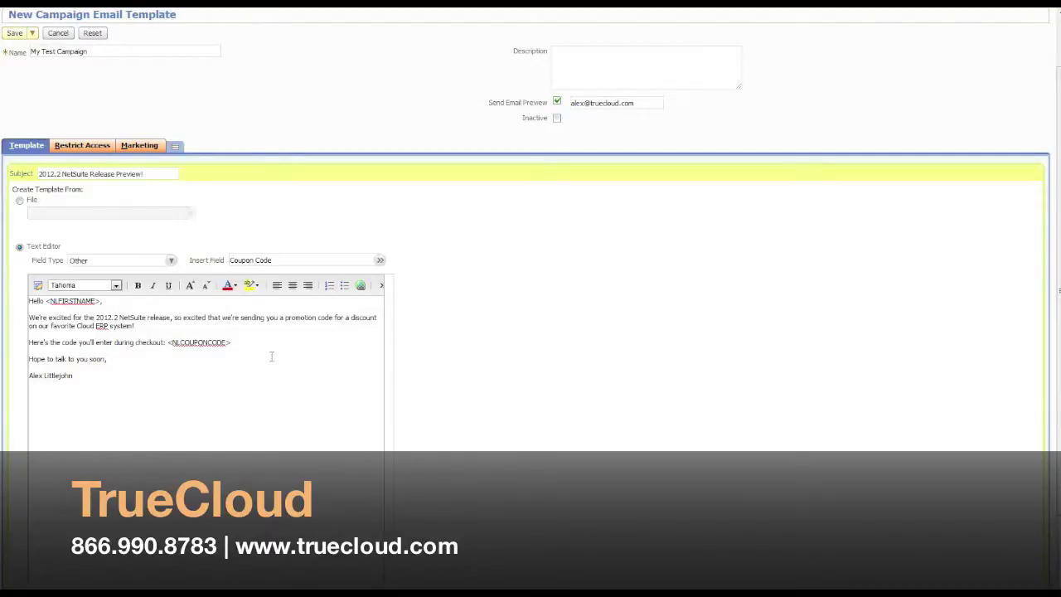
click(245, 341)
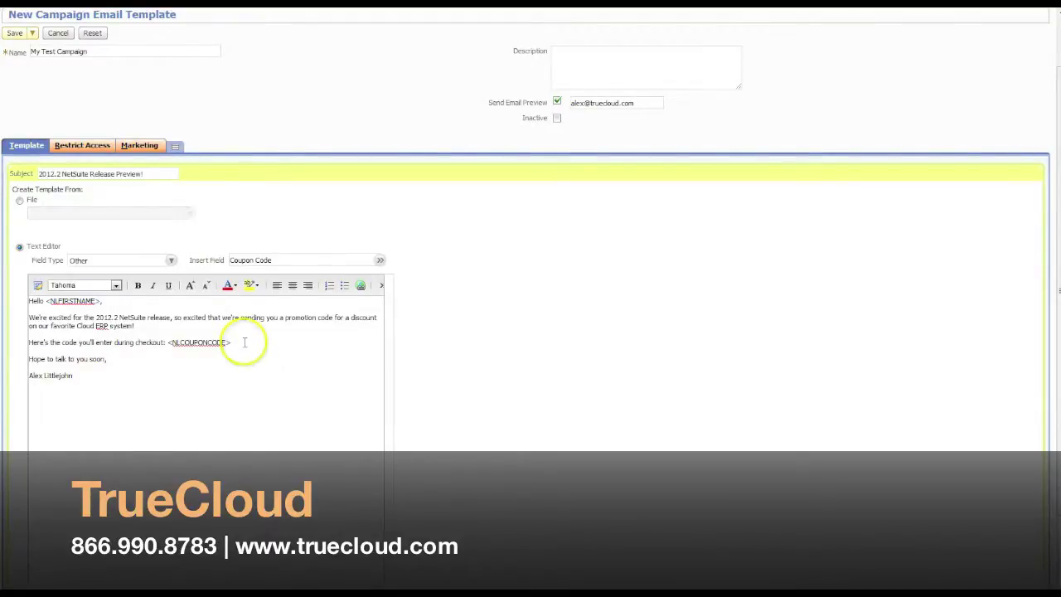